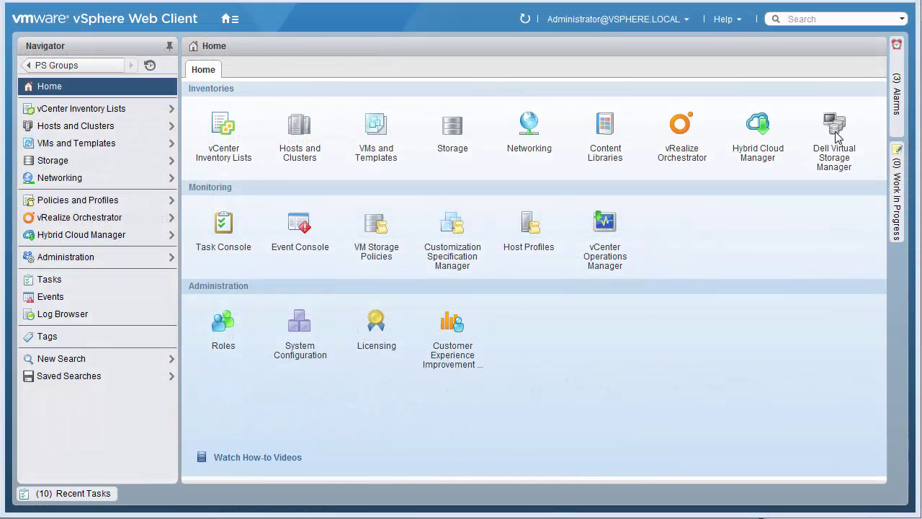
- In Dell Virtual Storage Manager, allow host 10.124.6.172 of the VVol Cluster access to the TMProd group's protocol endpoints
{"action": "left_click", "coordinate": [836, 134]}
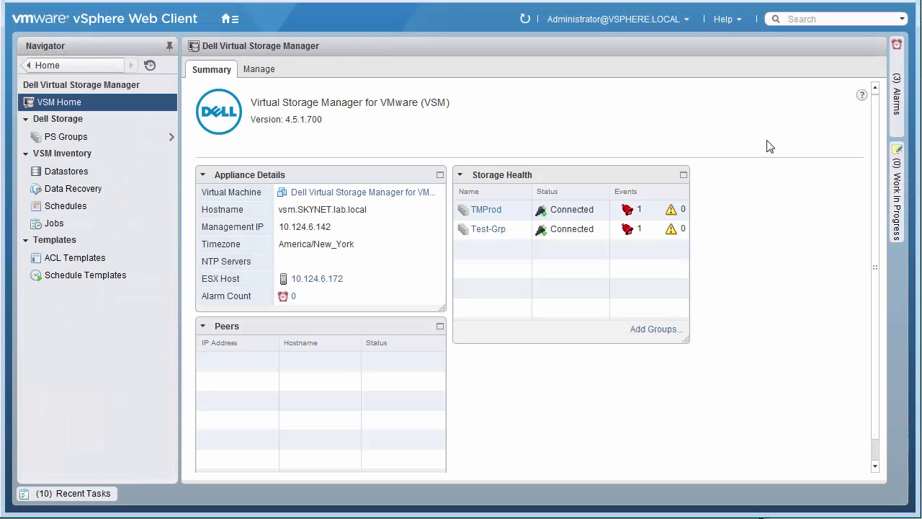
{"action": "left_click", "coordinate": [149, 136]}
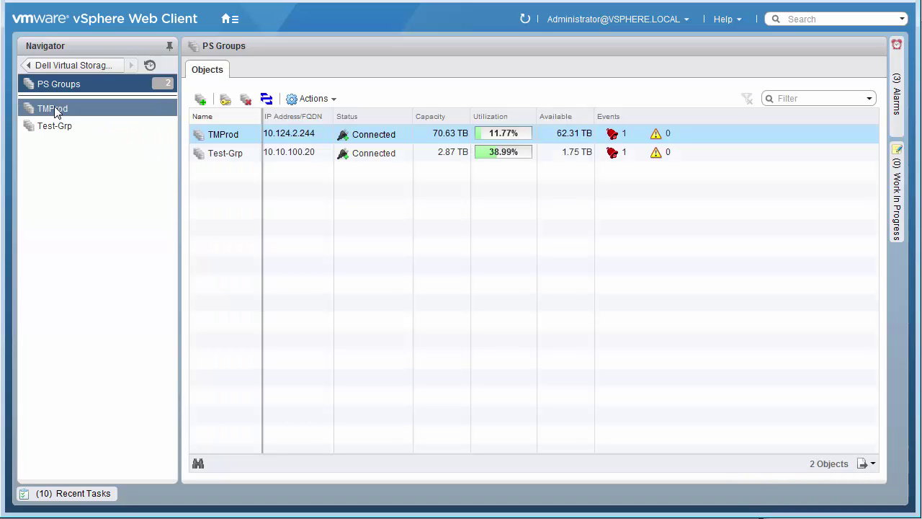
{"action": "left_click", "coordinate": [56, 111]}
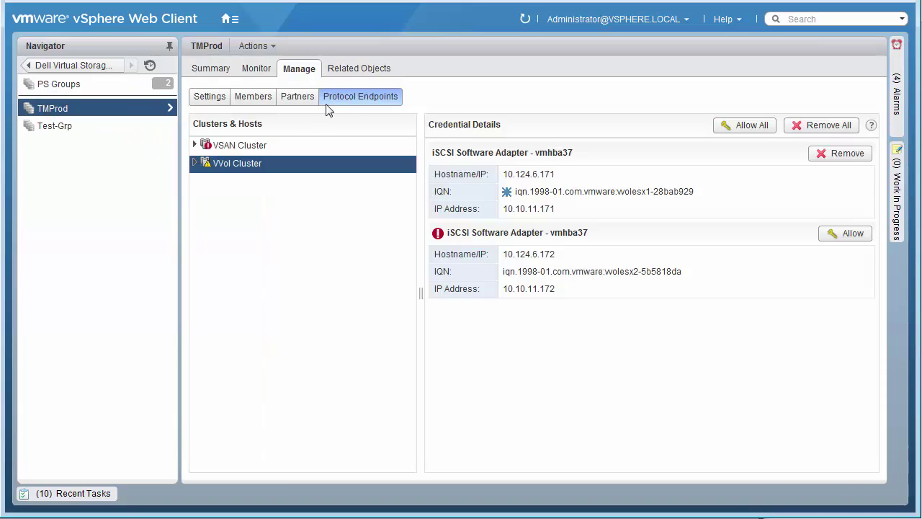
{"action": "left_click", "coordinate": [262, 163]}
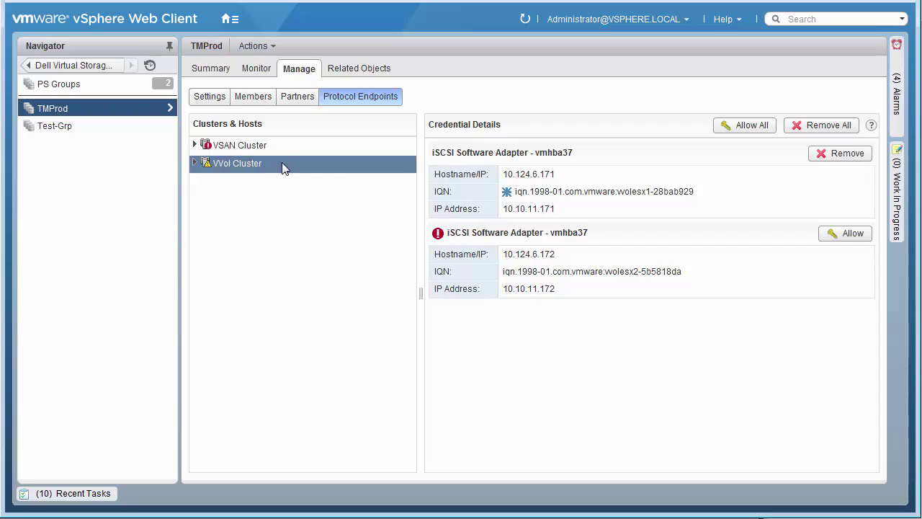
{"action": "left_click", "coordinate": [854, 235]}
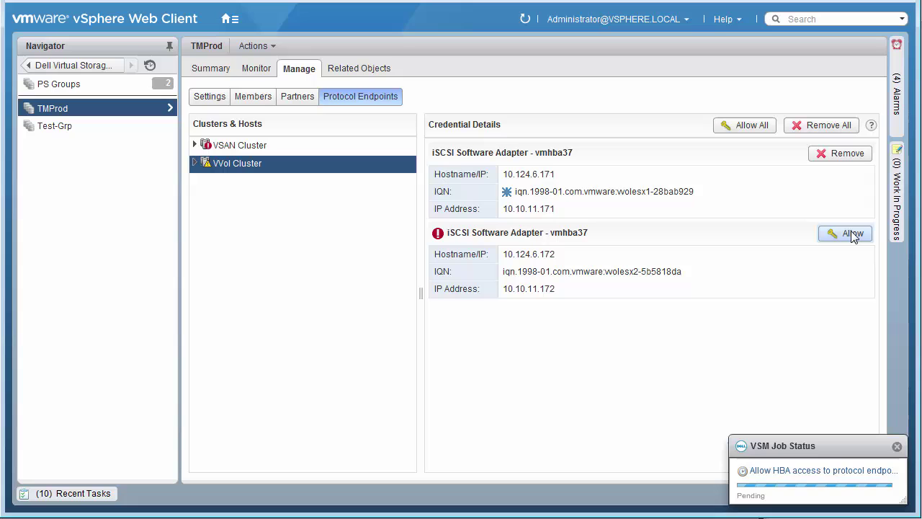
{"action": "left_click", "coordinate": [228, 162]}
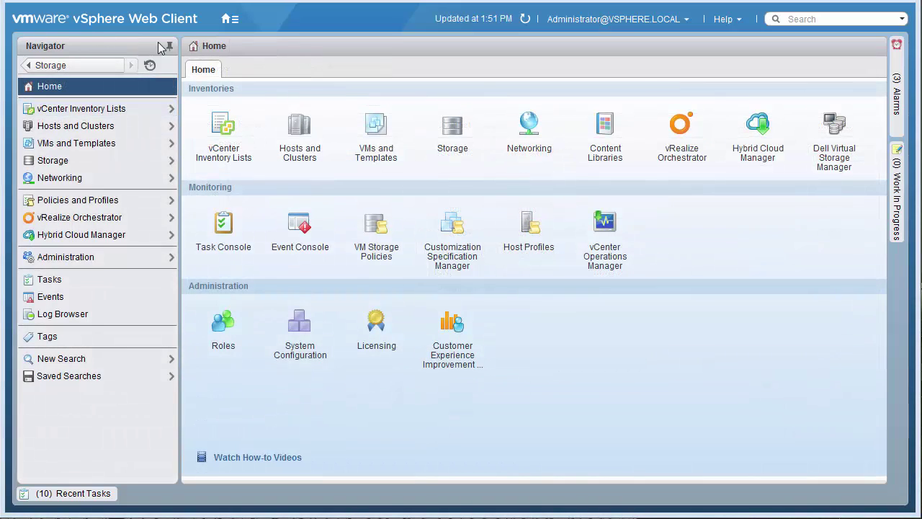
- Browse the files of the new-SC datastore in the storage inventory and look inside its dg-random2 folder
{"action": "left_click", "coordinate": [451, 130]}
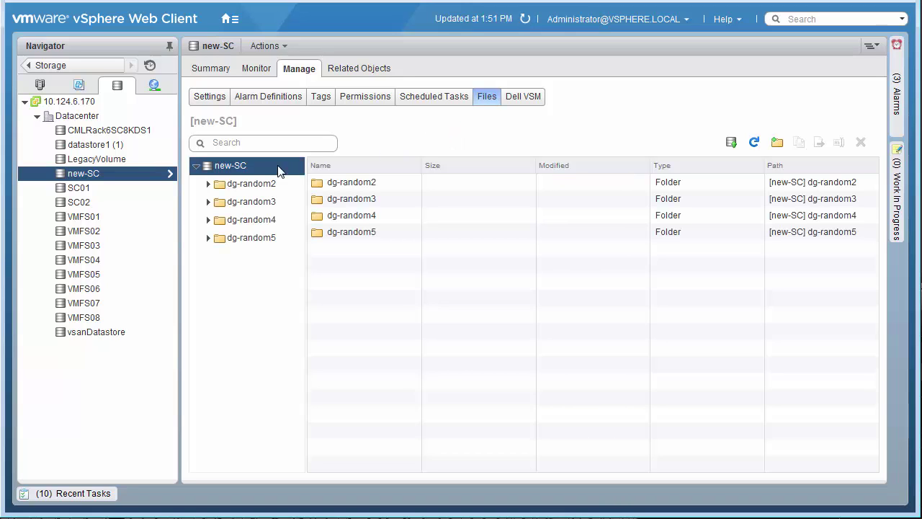
{"action": "left_click", "coordinate": [209, 183]}
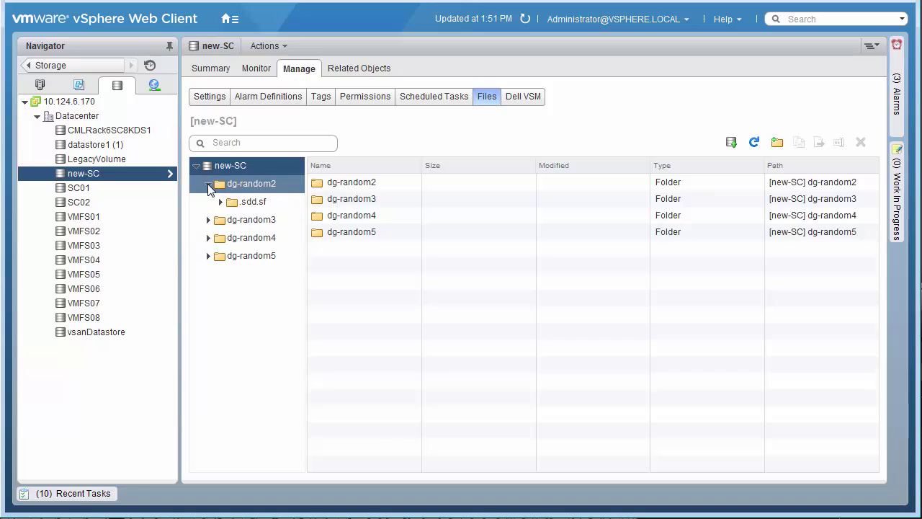
{"action": "left_click", "coordinate": [220, 186]}
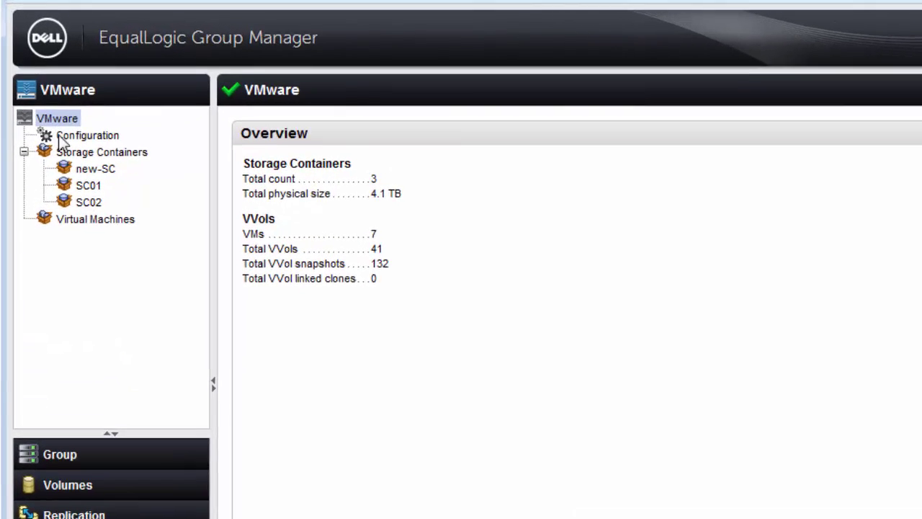
- Switch to EqualLogic Group Manager and examine the VMware storage containers
{"action": "left_click", "coordinate": [78, 171]}
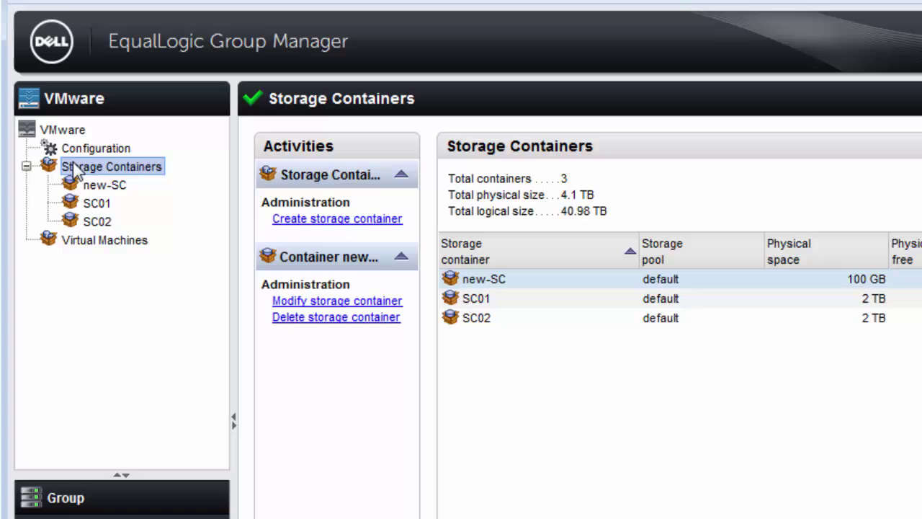
{"action": "left_click", "coordinate": [97, 223]}
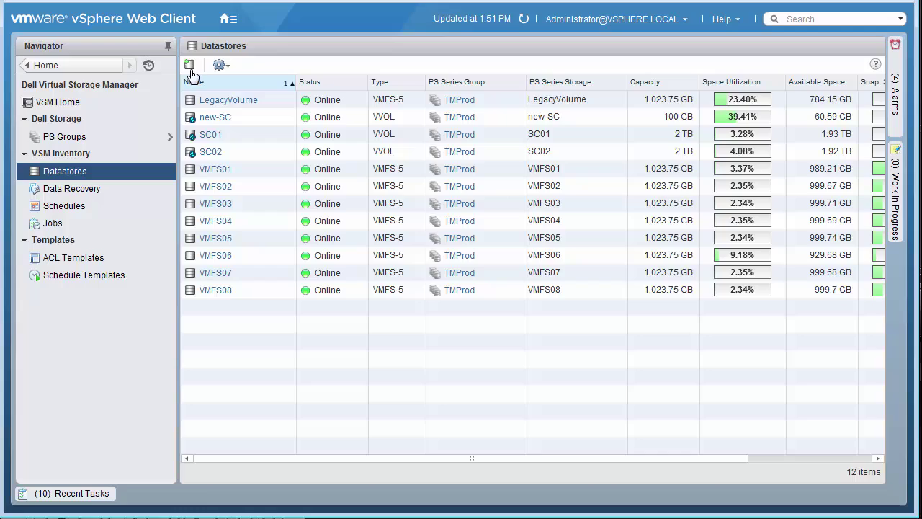
- In vSphere Web Client, start a Dell datastore named new-vvol-datastore of type VVOL, with Datacenter as its inventory location
{"action": "left_click", "coordinate": [190, 66]}
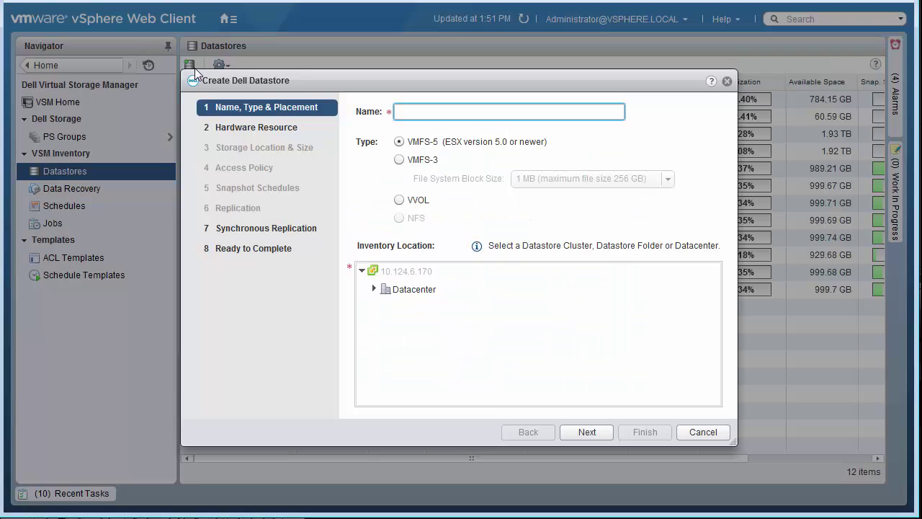
{"action": "type", "text": "new-vvol-datastore"}
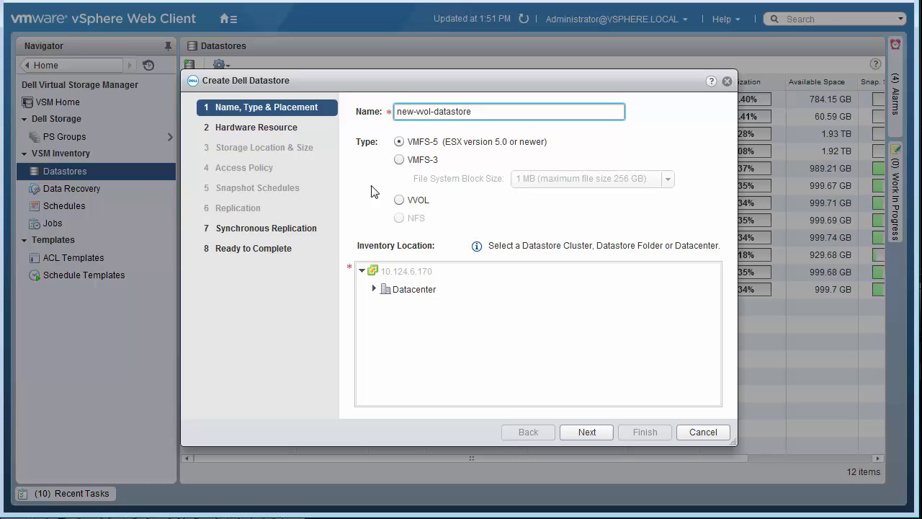
{"action": "left_click", "coordinate": [399, 201]}
{"action": "left_click", "coordinate": [400, 288]}
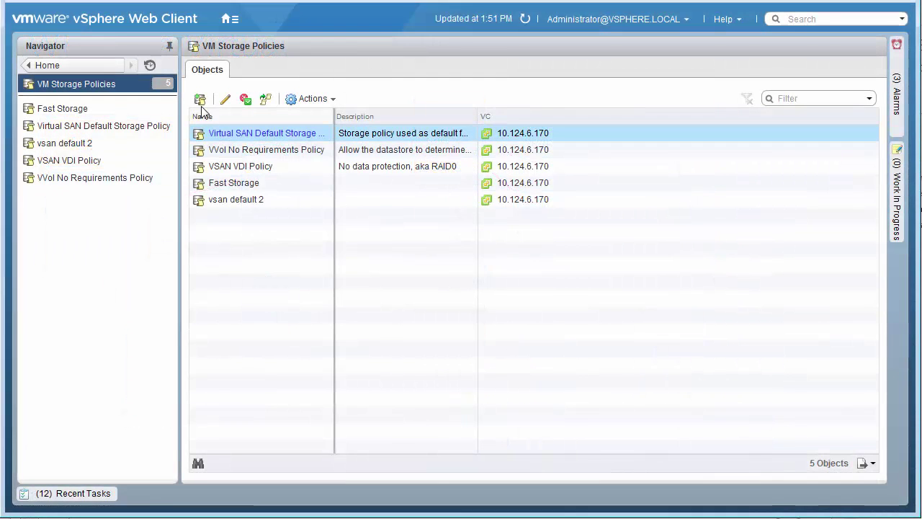
- Start a VM storage policy named "SAS no-encrypt" with the two-line description "SAS drives" and "No encryption"
{"action": "left_click", "coordinate": [200, 100]}
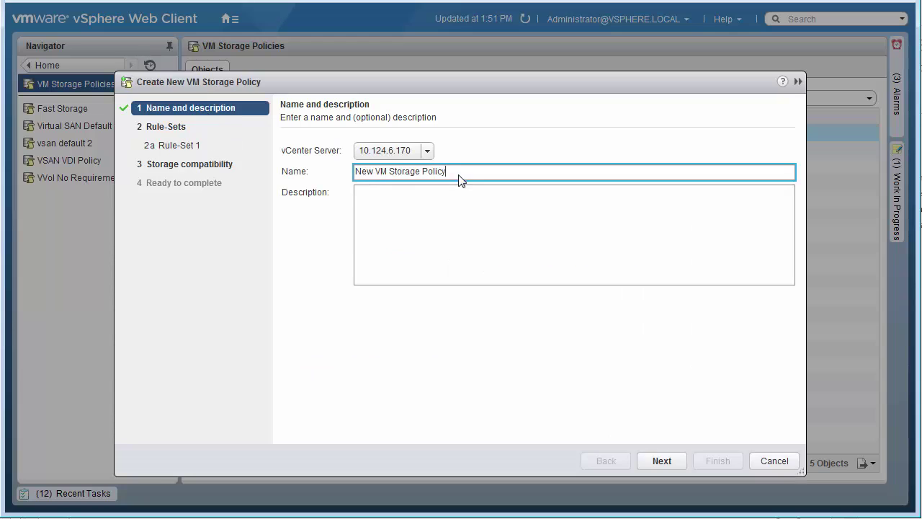
{"action": "left_click_drag", "start_coordinate": [461, 179], "coordinate": [346, 173]}
{"action": "type", "text": "SAS no-encrypt"}
{"action": "key", "text": "Tab"}
{"action": "type", "text": "SAS drives"}
{"action": "key", "text": "Return"}
{"action": "type", "text": "No encryption"}
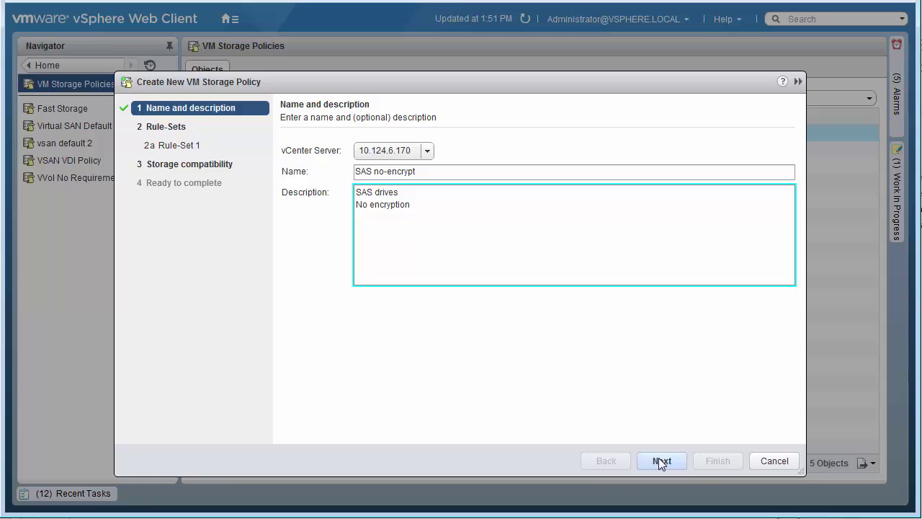
{"action": "left_click", "coordinate": [662, 460]}
- Base Rule-Set 1 on the com.dell.storageprofile.equallogic.std data services and add a DiskType rule that allows SAS
{"action": "left_click", "coordinate": [220, 151]}
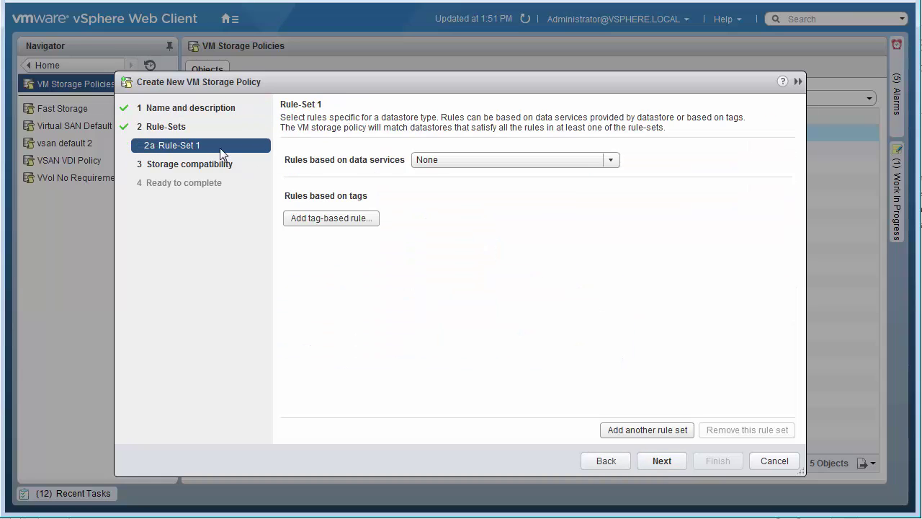
{"action": "left_click", "coordinate": [432, 162]}
{"action": "left_click", "coordinate": [436, 220]}
{"action": "left_click", "coordinate": [435, 184]}
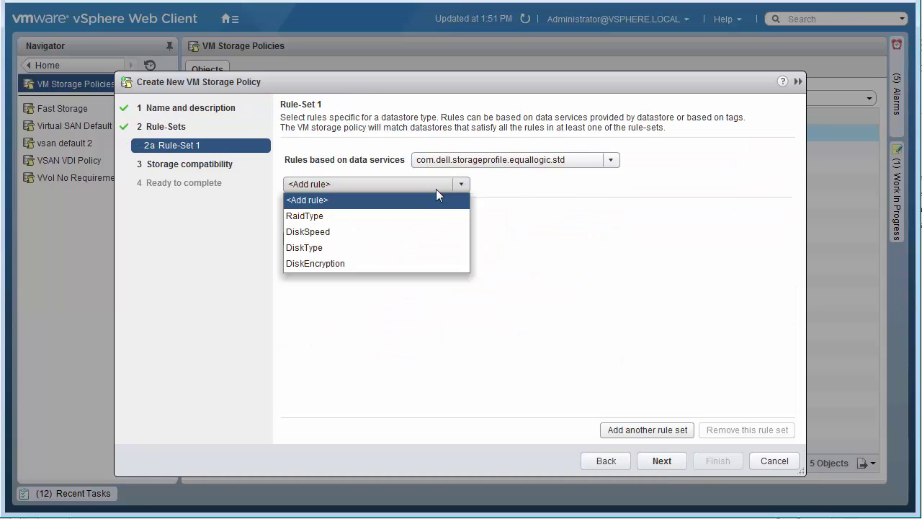
{"action": "left_click", "coordinate": [423, 247]}
{"action": "left_click", "coordinate": [531, 183]}
{"action": "left_click", "coordinate": [530, 218]}
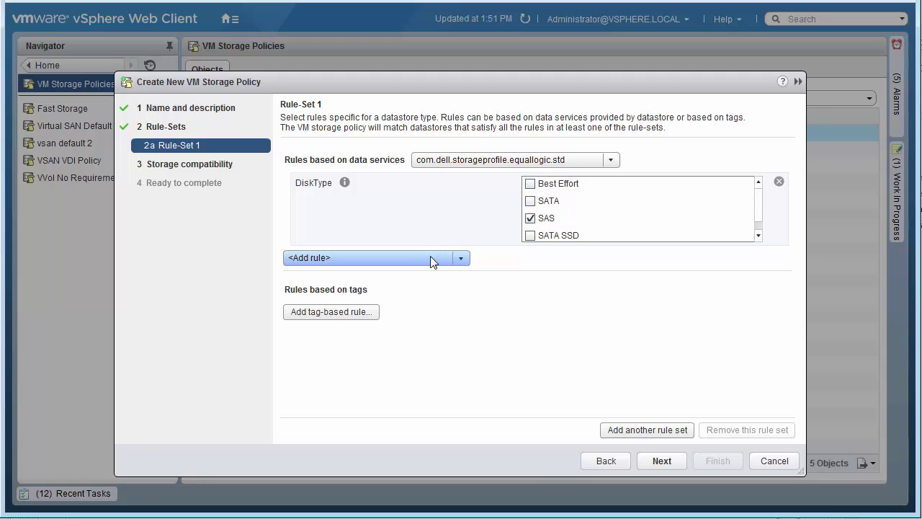
- Add a DiskEncryption rule set to No and finish creating the storage policy
{"action": "left_click", "coordinate": [430, 257]}
{"action": "left_click", "coordinate": [408, 319]}
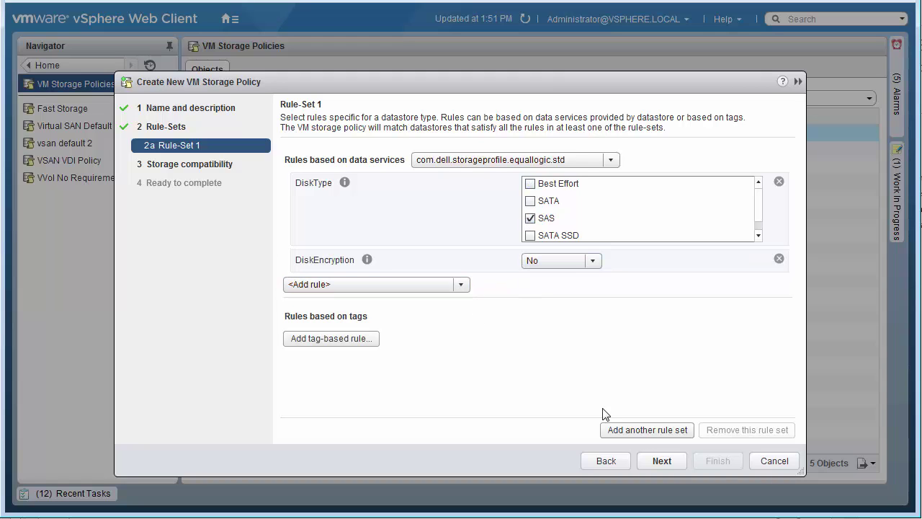
{"action": "left_click", "coordinate": [662, 459]}
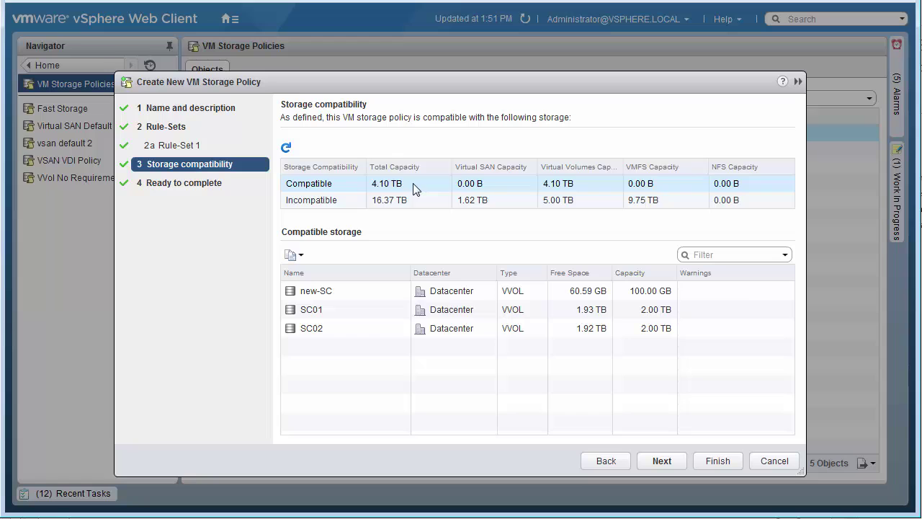
{"action": "left_click", "coordinate": [657, 459]}
{"action": "left_click", "coordinate": [716, 461]}
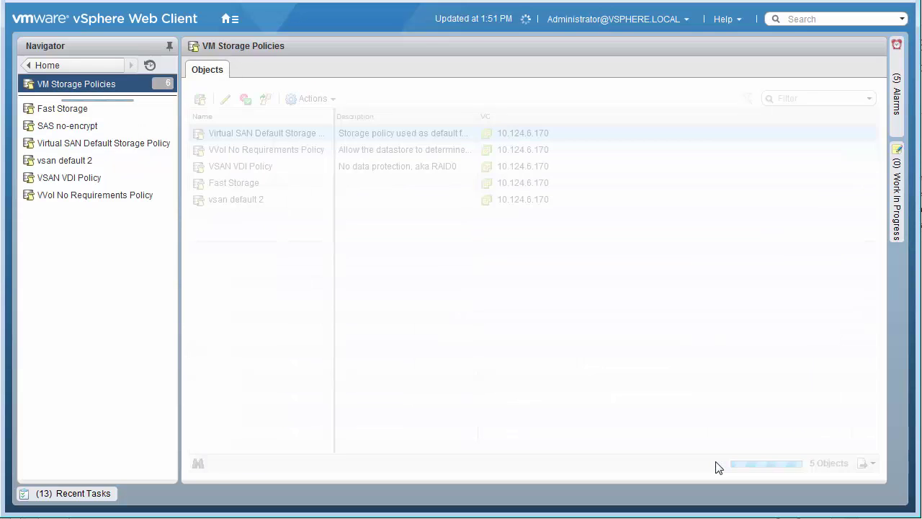